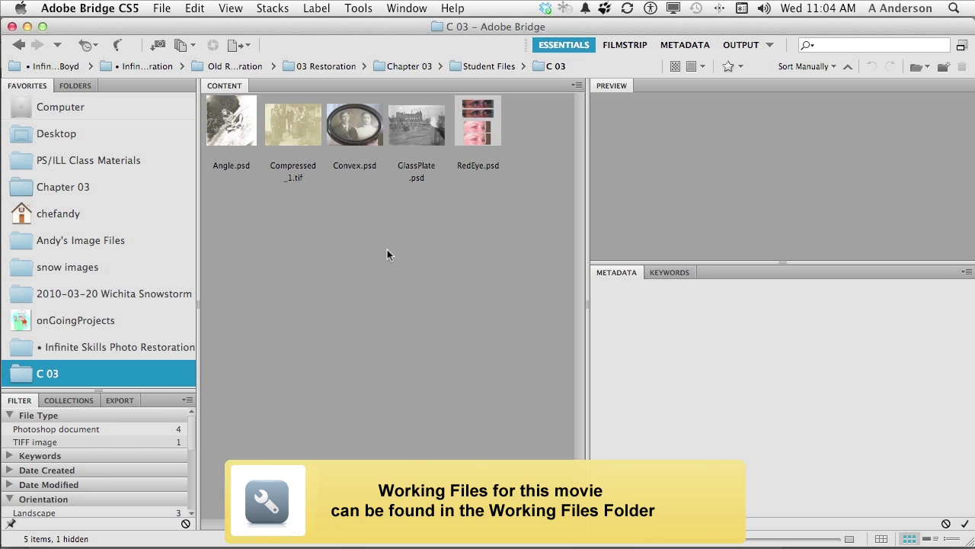
Select the GlassPlate.psd thumbnail in the C 03 folder to show its preview and metadata
{"action": "left_click", "coordinate": [421, 127]}
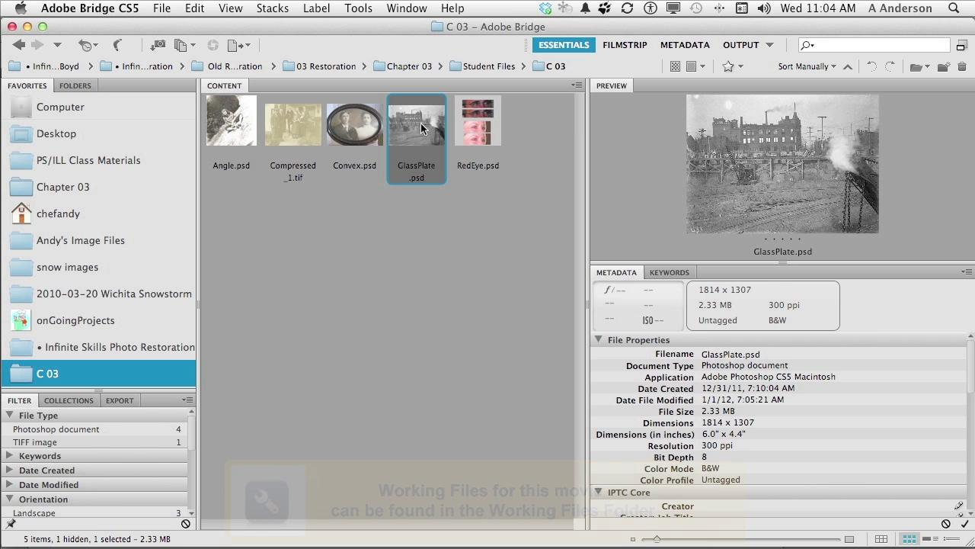
Open GlassPlate.psd in Photoshop and float the Layers panel beside the photo
{"action": "double_click", "coordinate": [421, 127]}
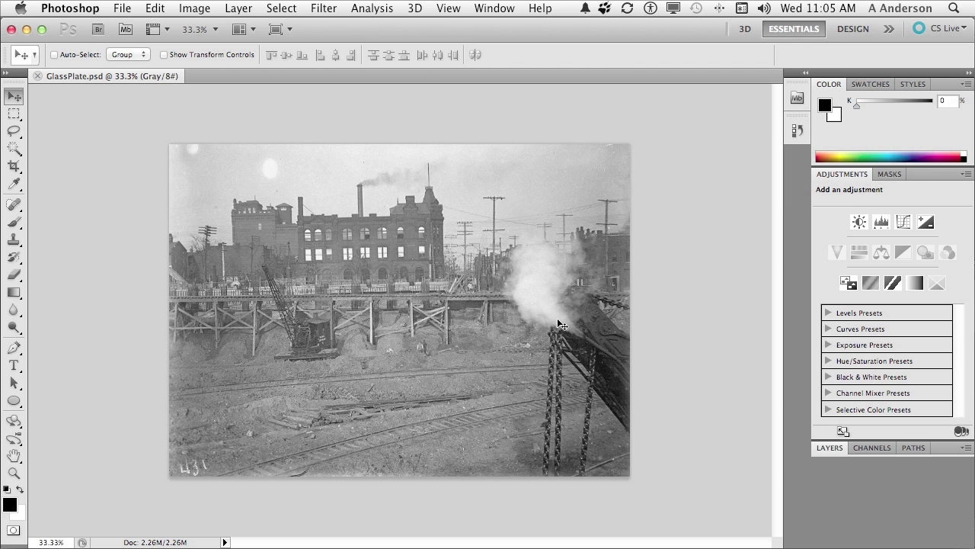
{"action": "left_click_drag", "start_coordinate": [830, 448], "coordinate": [656, 227]}
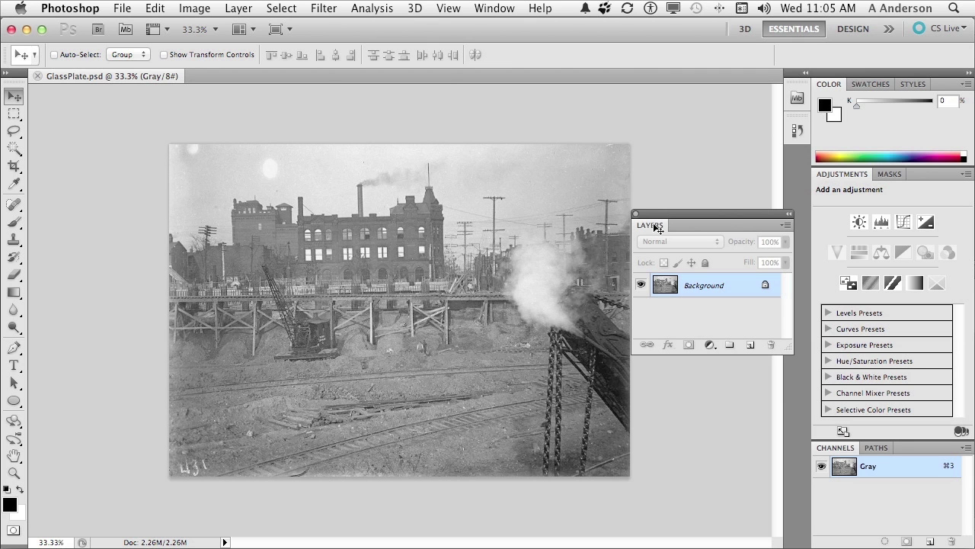
Convert the grayscale photo to RGB Color mode
{"action": "left_click", "coordinate": [194, 7]}
{"action": "mouse_move", "coordinate": [204, 29]}
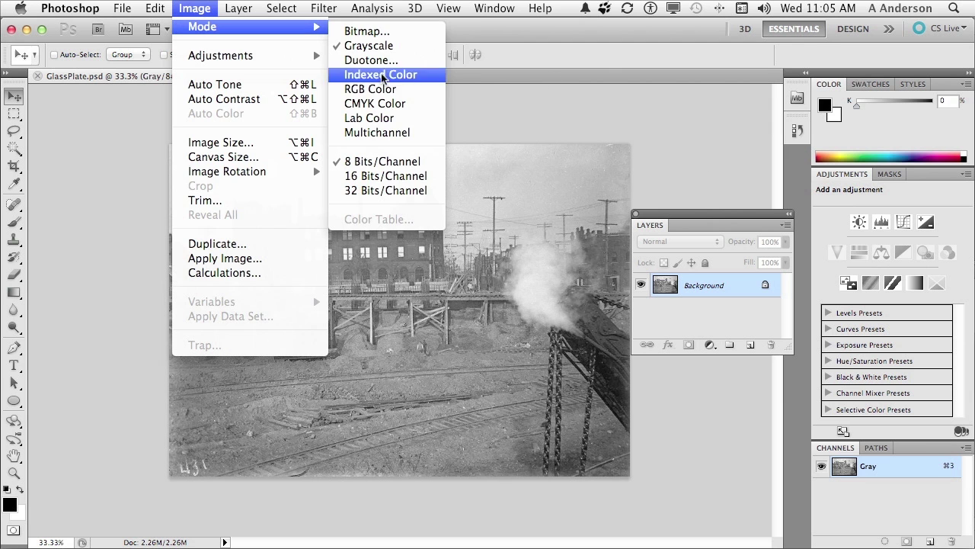
{"action": "left_click", "coordinate": [359, 93]}
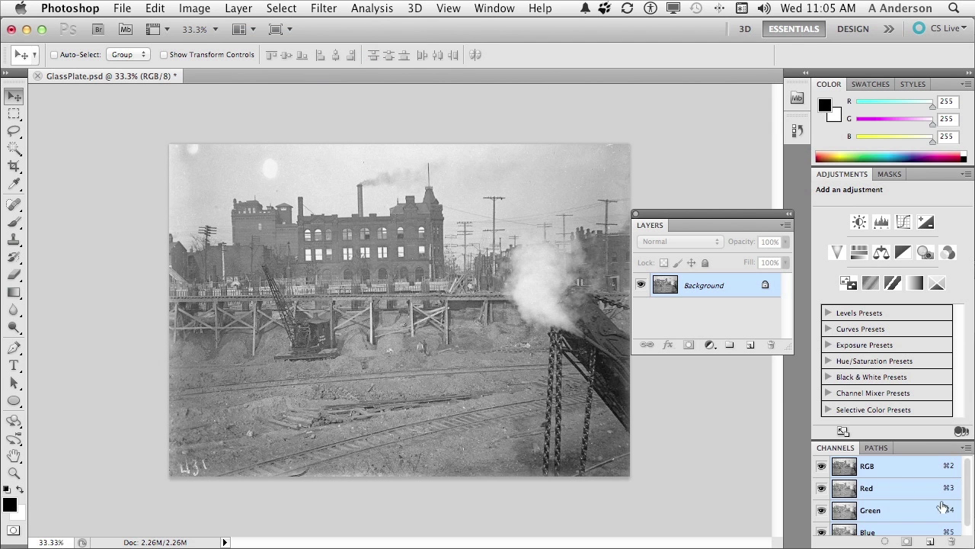
Inspect the new Red, Green and Blue channels one by one
{"action": "scroll", "coordinate": [931, 491], "scroll_direction": "down", "scroll_amount": 1}
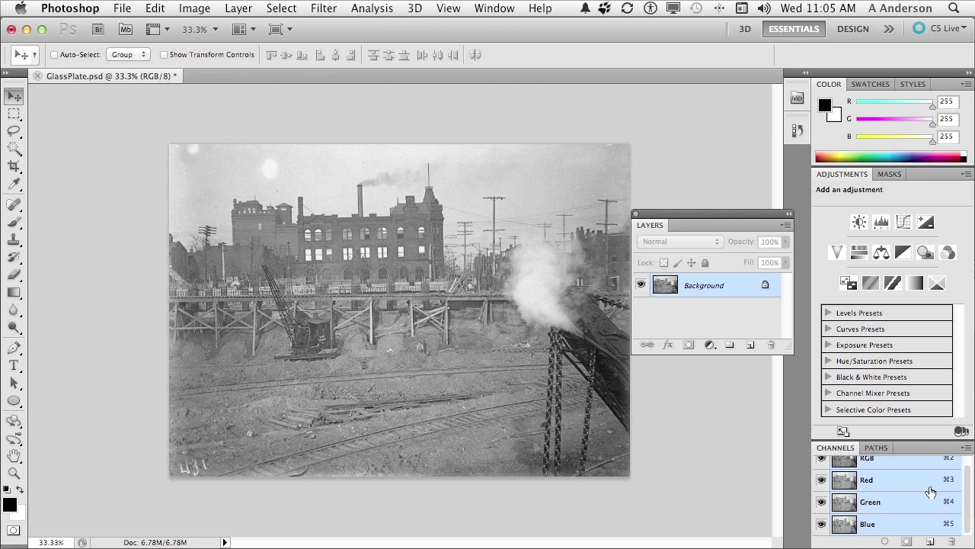
{"action": "left_click", "coordinate": [909, 489]}
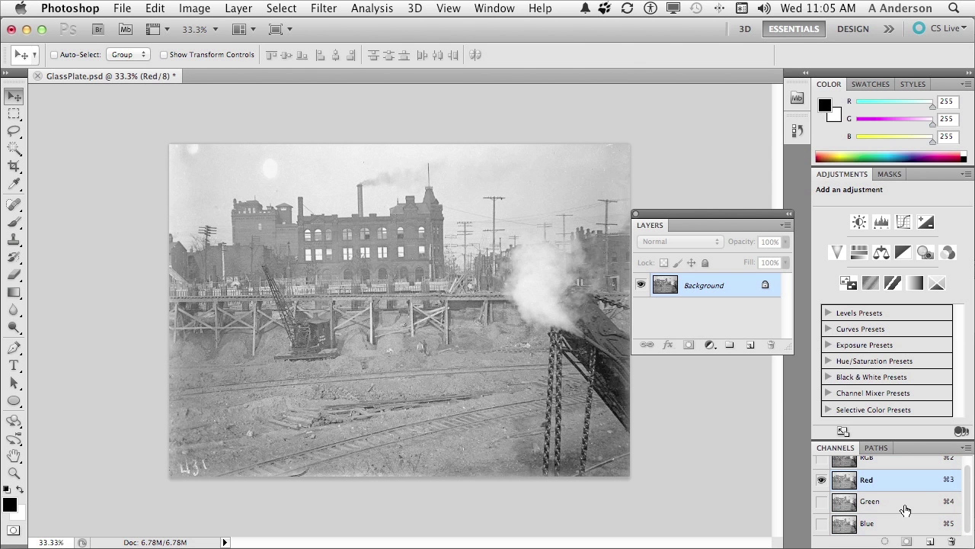
{"action": "left_click", "coordinate": [906, 510]}
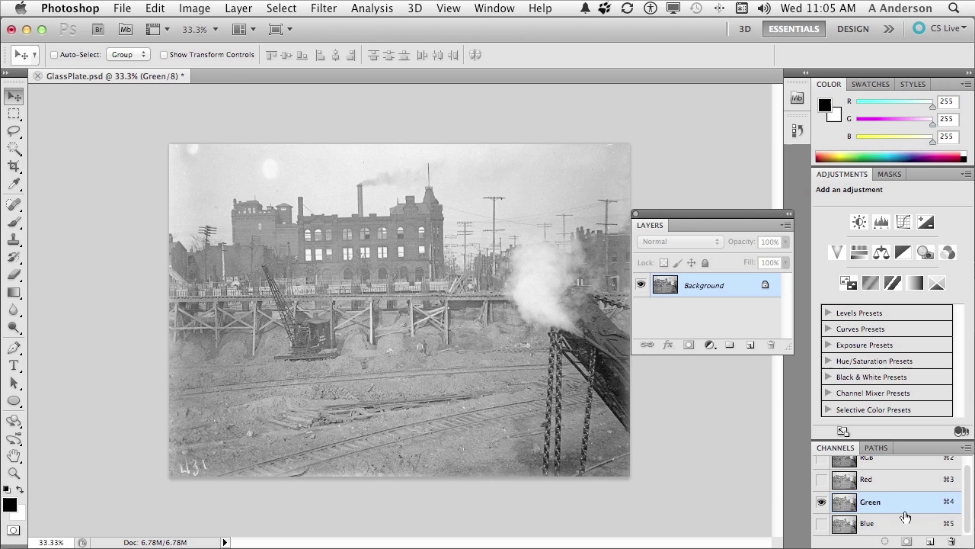
{"action": "left_click", "coordinate": [902, 522]}
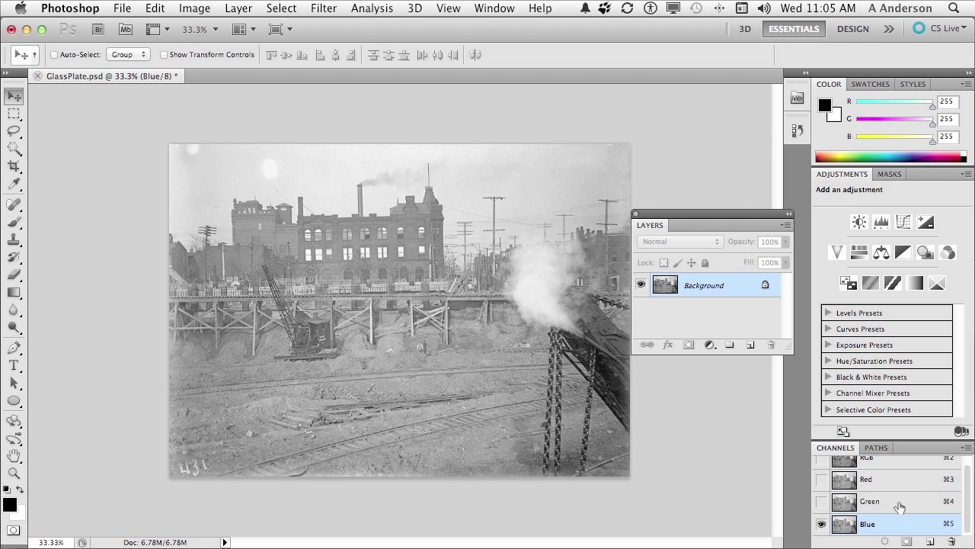
{"action": "left_click", "coordinate": [898, 503]}
{"action": "left_click", "coordinate": [895, 478]}
{"action": "left_click", "coordinate": [895, 503]}
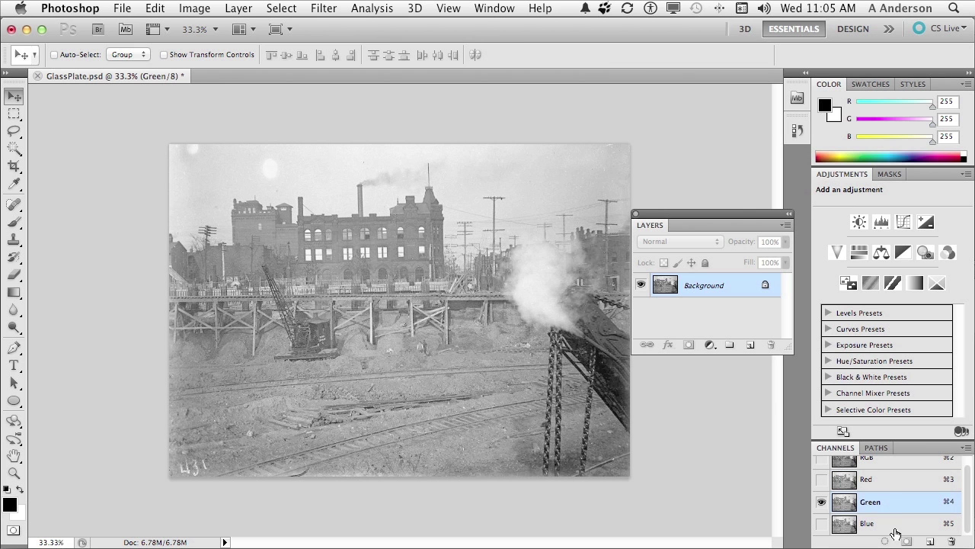
{"action": "left_click", "coordinate": [896, 531]}
Apply Image to the Green channel with Multiply at 50% opacity
{"action": "left_click", "coordinate": [884, 503]}
{"action": "left_click", "coordinate": [201, 8]}
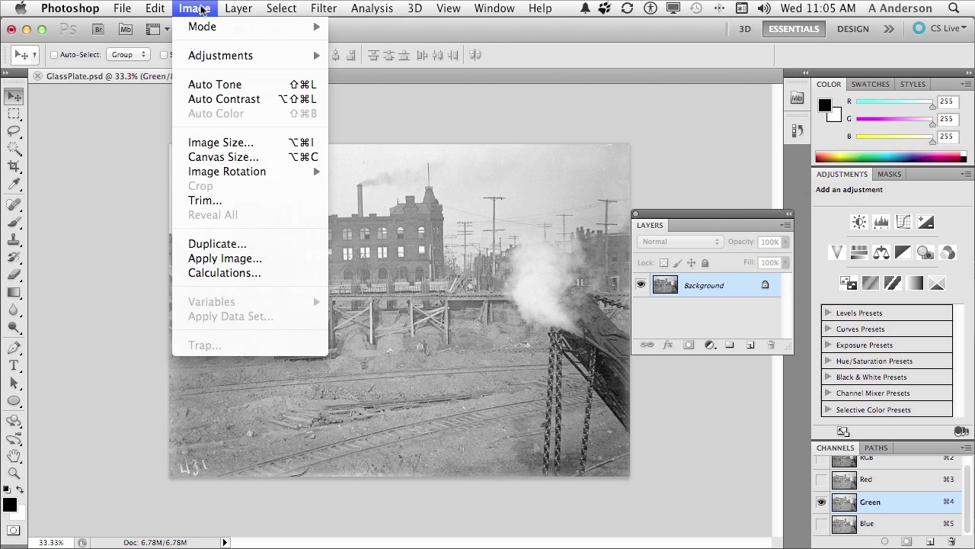
{"action": "left_click", "coordinate": [242, 259]}
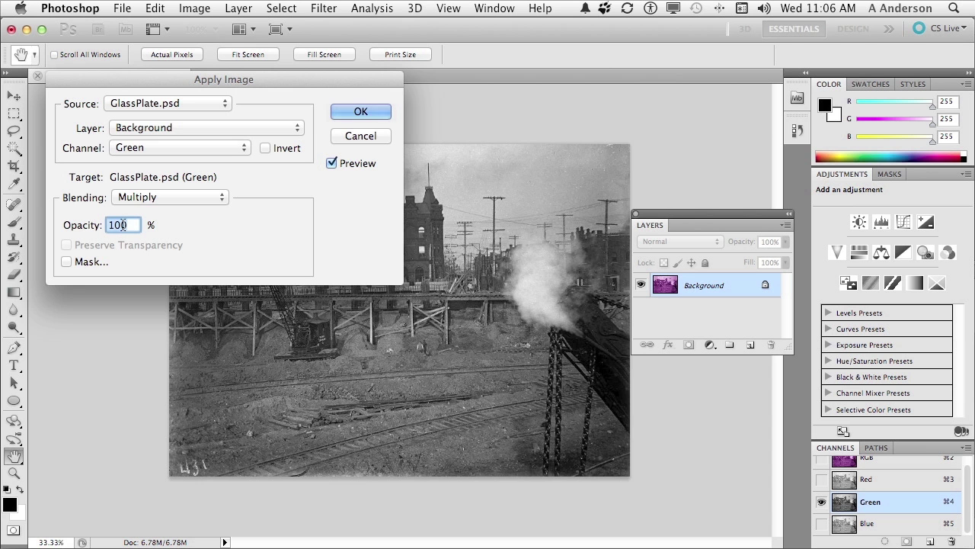
{"action": "type", "text": "50"}
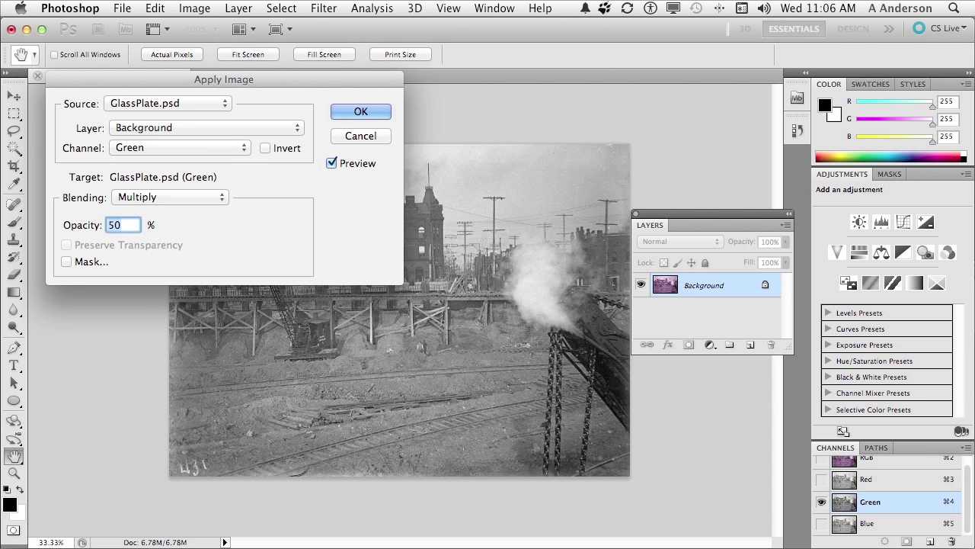
{"action": "left_click", "coordinate": [345, 112]}
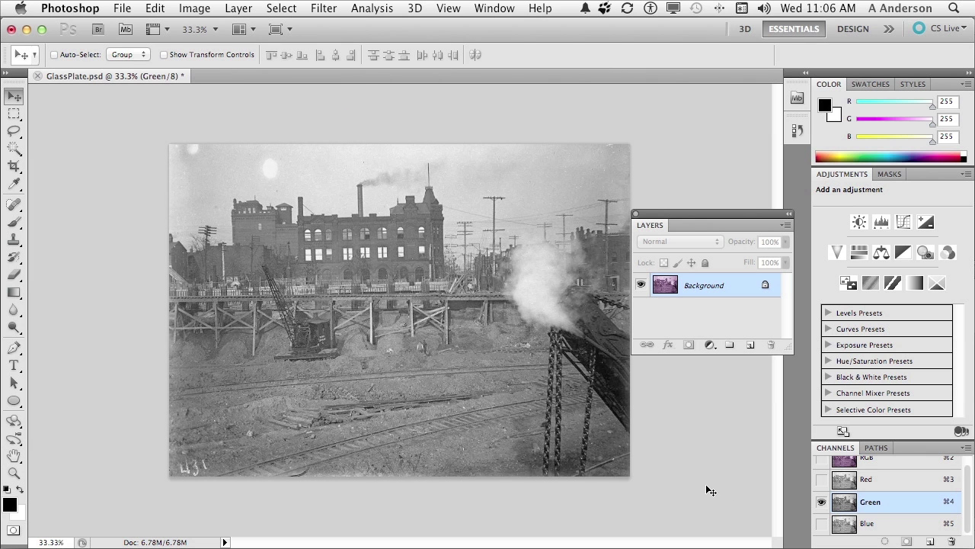
Apply Image to the Blue channel with Multiply at 100%
{"action": "left_click", "coordinate": [867, 524]}
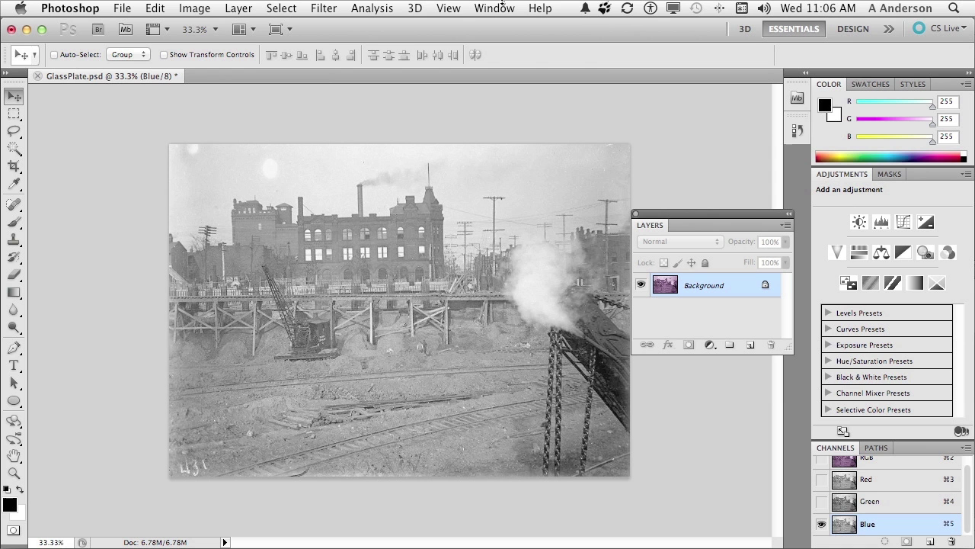
{"action": "left_click", "coordinate": [193, 9]}
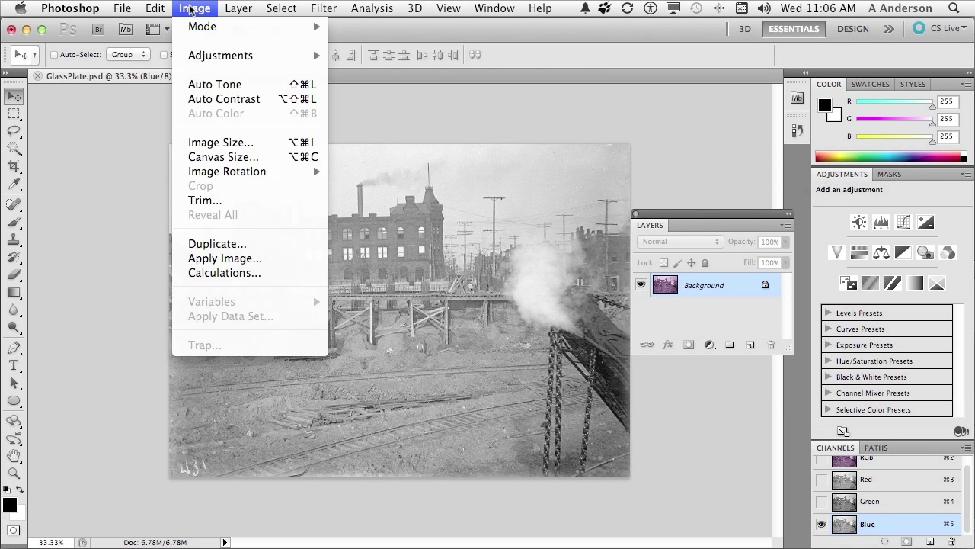
{"action": "left_click", "coordinate": [224, 258]}
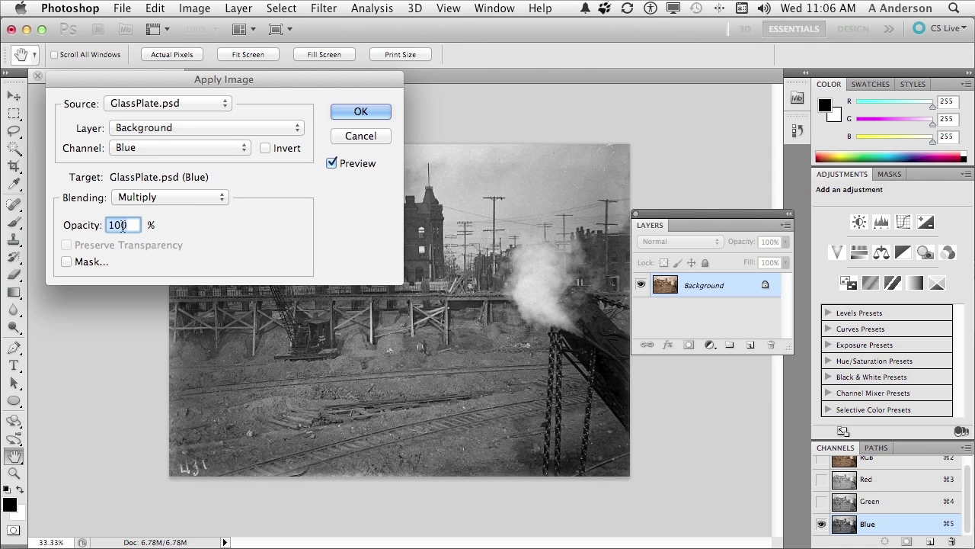
{"action": "left_click", "coordinate": [360, 112]}
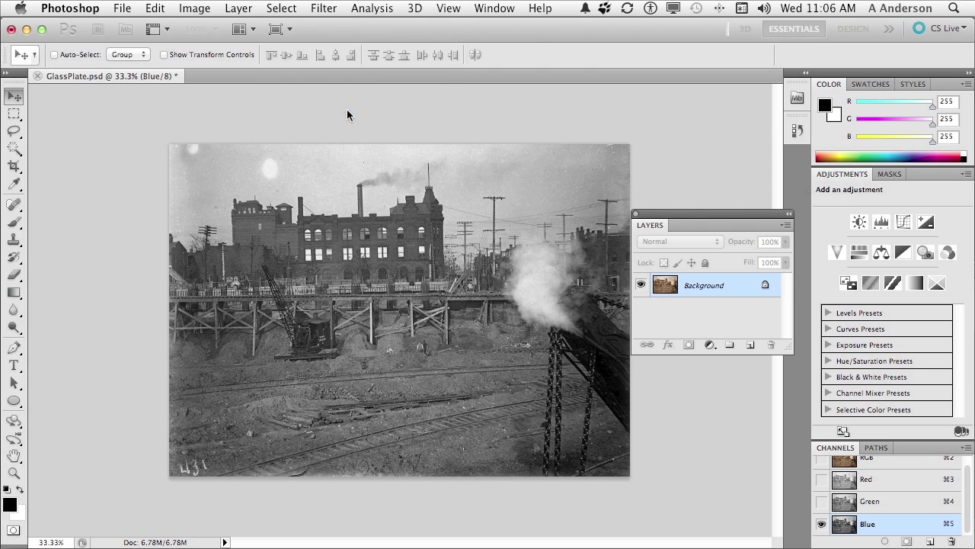
Check each darkened channel, then view the RGB composite to see the sepia tone
{"action": "left_click", "coordinate": [901, 481]}
{"action": "left_click", "coordinate": [901, 503]}
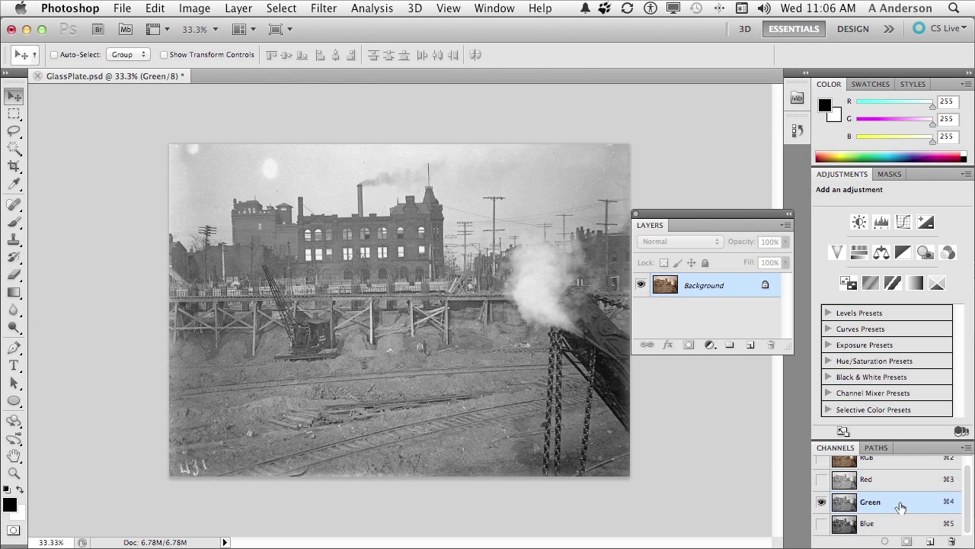
{"action": "left_click", "coordinate": [900, 525]}
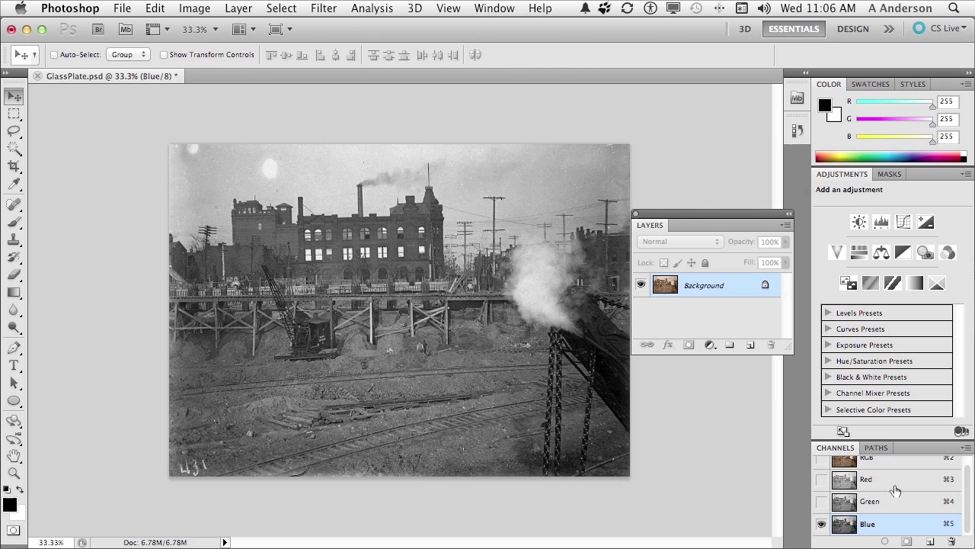
{"action": "left_click", "coordinate": [888, 460]}
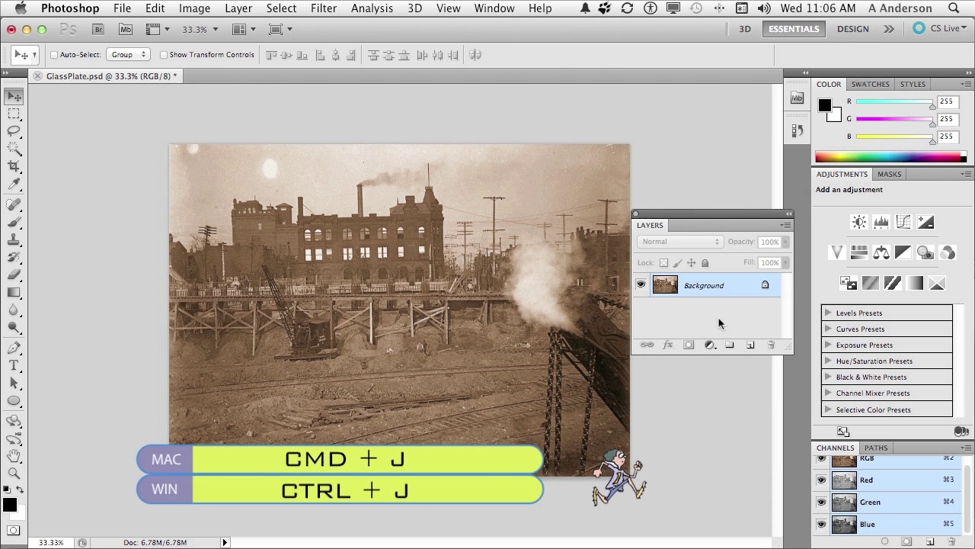
Duplicate the Background layer as Layer 1 with Cmd+J
{"action": "key", "text": "super+j"}
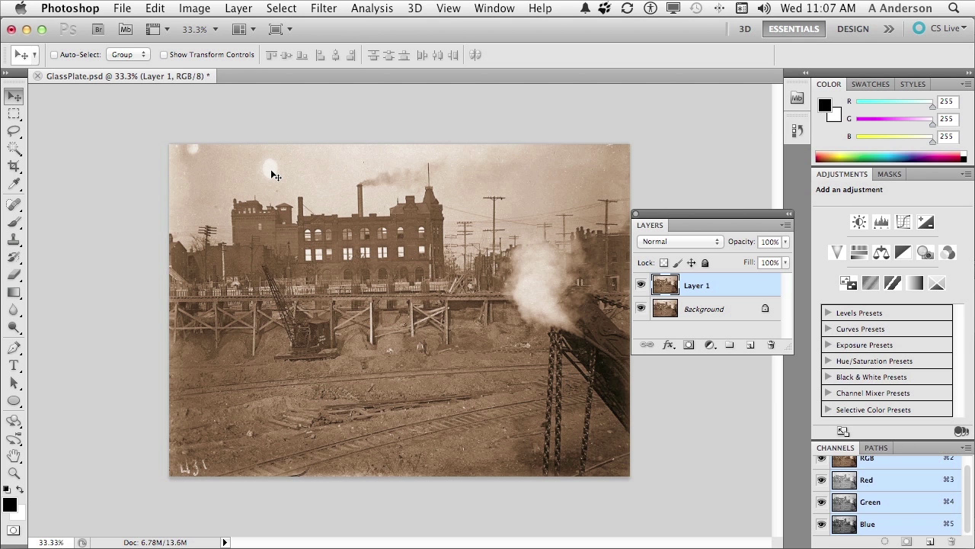
Select the top-left bright spot, Content-Aware fill it, and deselect
{"action": "left_click", "coordinate": [14, 113]}
{"action": "left_click_drag", "start_coordinate": [152, 129], "coordinate": [217, 172]}
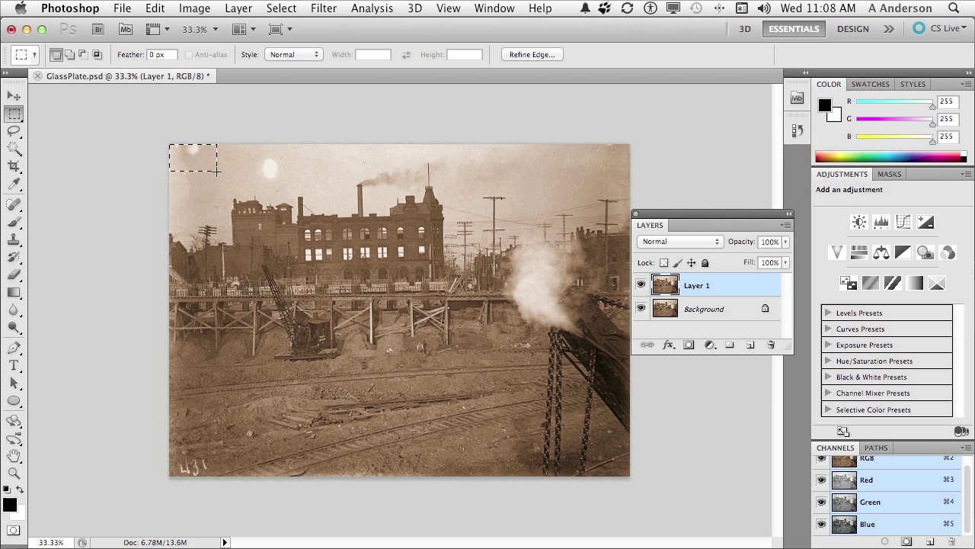
{"action": "left_click", "coordinate": [155, 7]}
{"action": "left_click", "coordinate": [209, 257]}
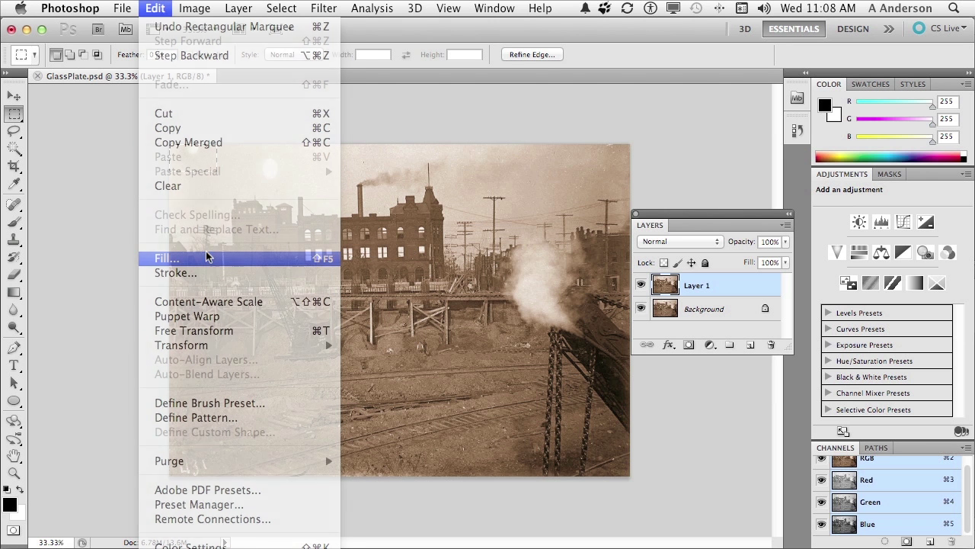
{"action": "left_click", "coordinate": [441, 185]}
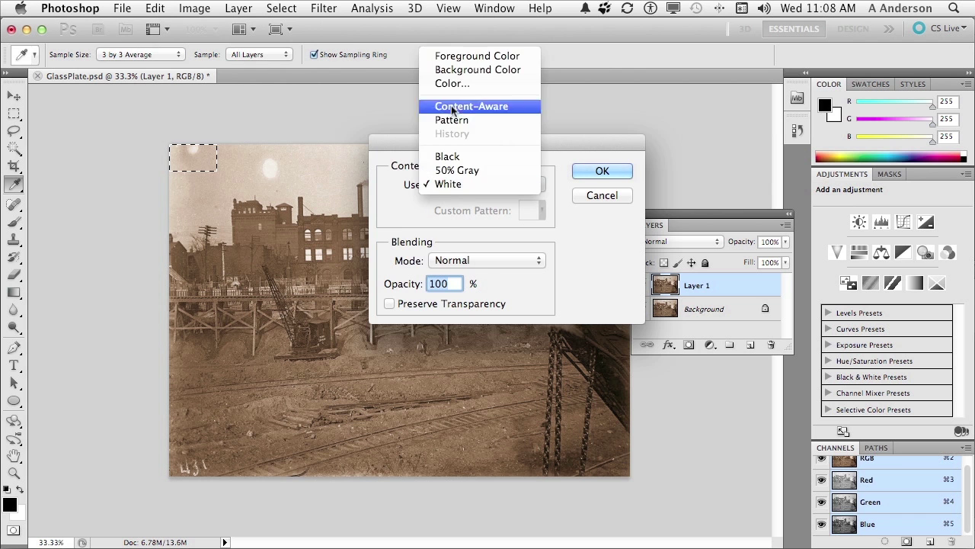
{"action": "left_click", "coordinate": [462, 106]}
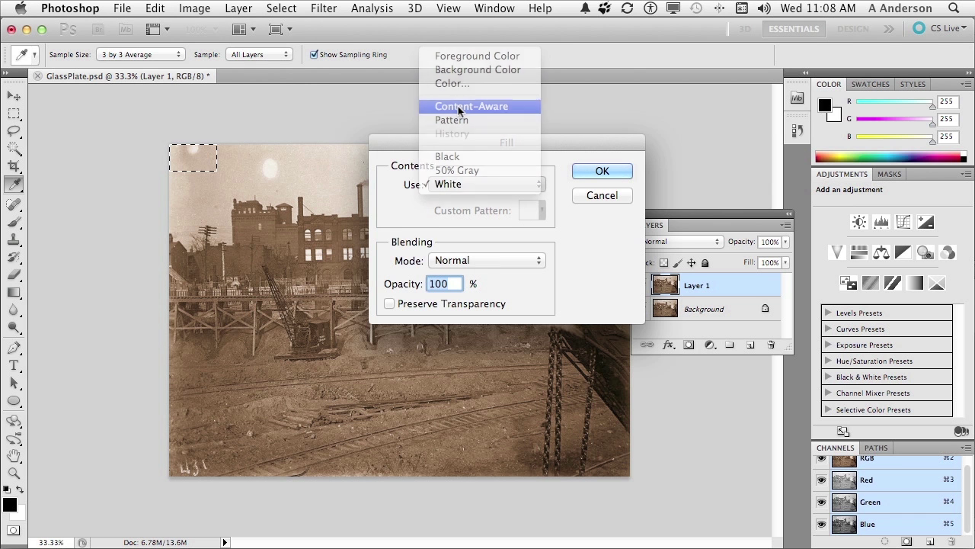
{"action": "left_click", "coordinate": [594, 169]}
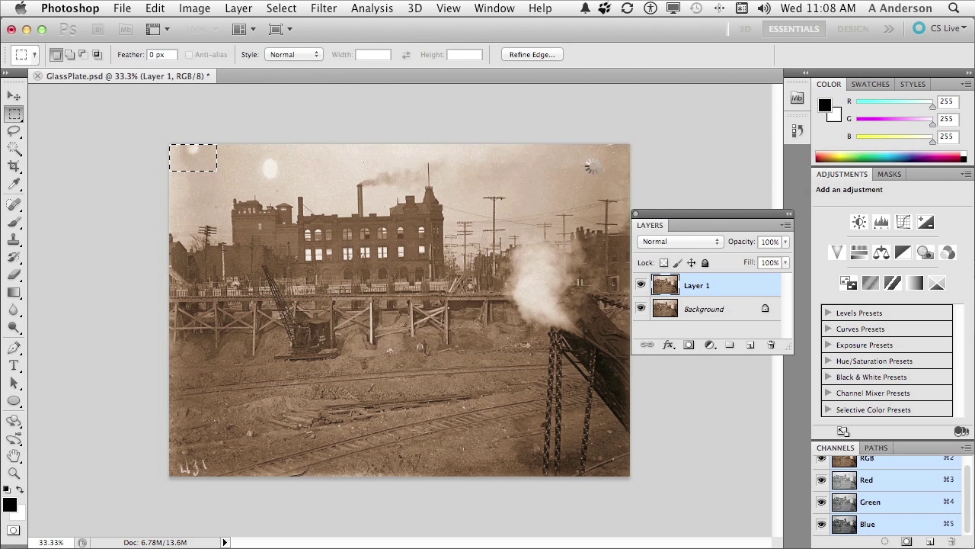
{"action": "key", "text": "super+d"}
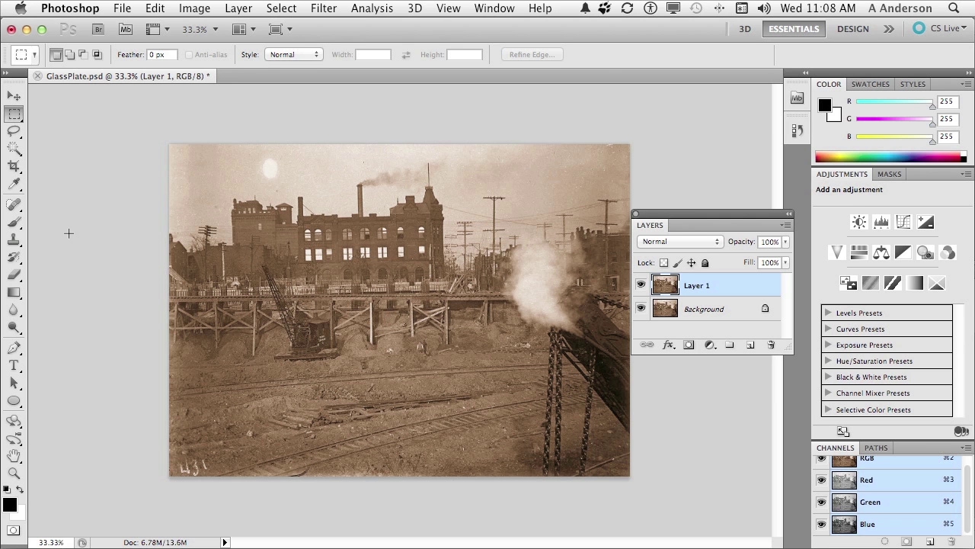
With the Clone Stamp, sample clean sky and paint it over the bright upper-left spot
{"action": "left_click", "coordinate": [13, 242]}
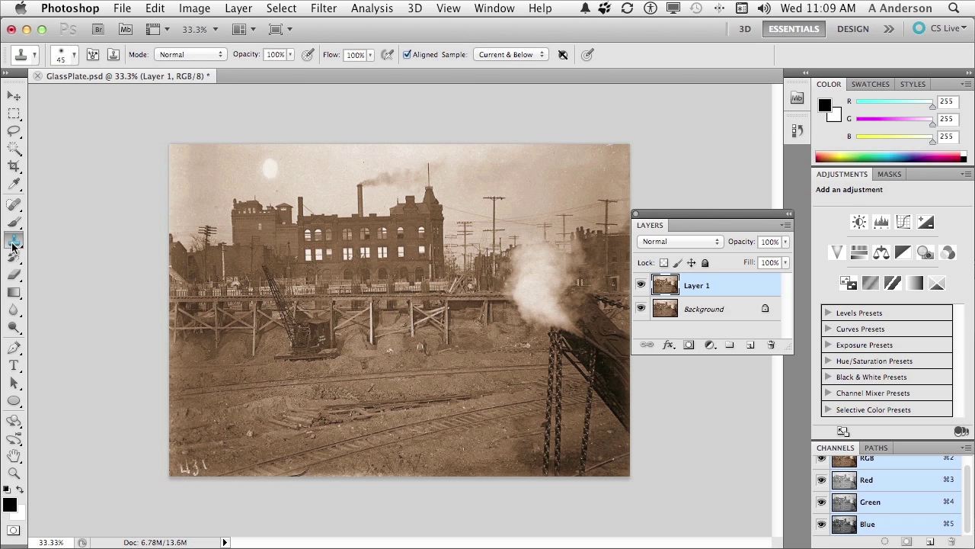
{"action": "mouse_move", "coordinate": [13, 242]}
{"action": "left_mouse_down"}
{"action": "mouse_move", "coordinate": [45, 255]}
{"action": "mouse_move", "coordinate": [44, 238]}
{"action": "left_mouse_up"}
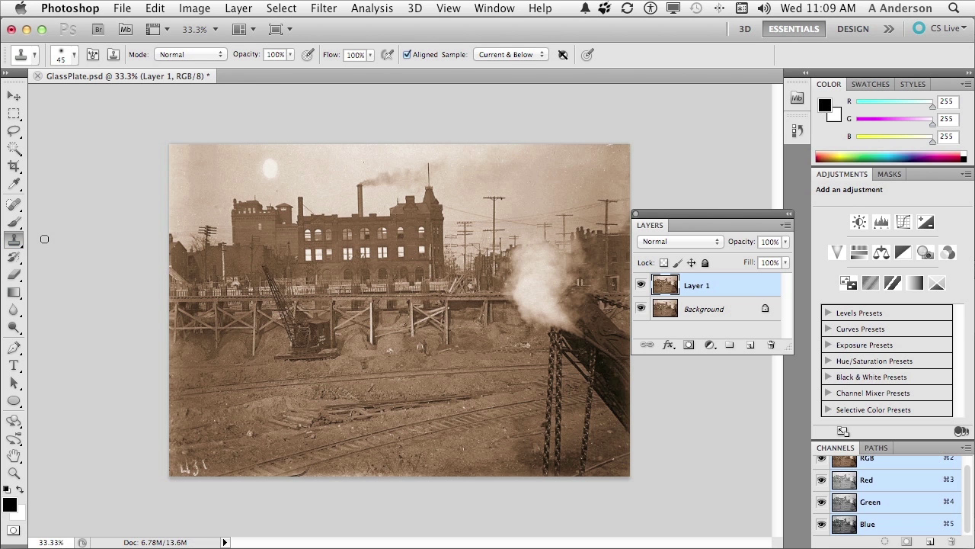
{"action": "left_click", "coordinate": [238, 170], "text": "alt"}
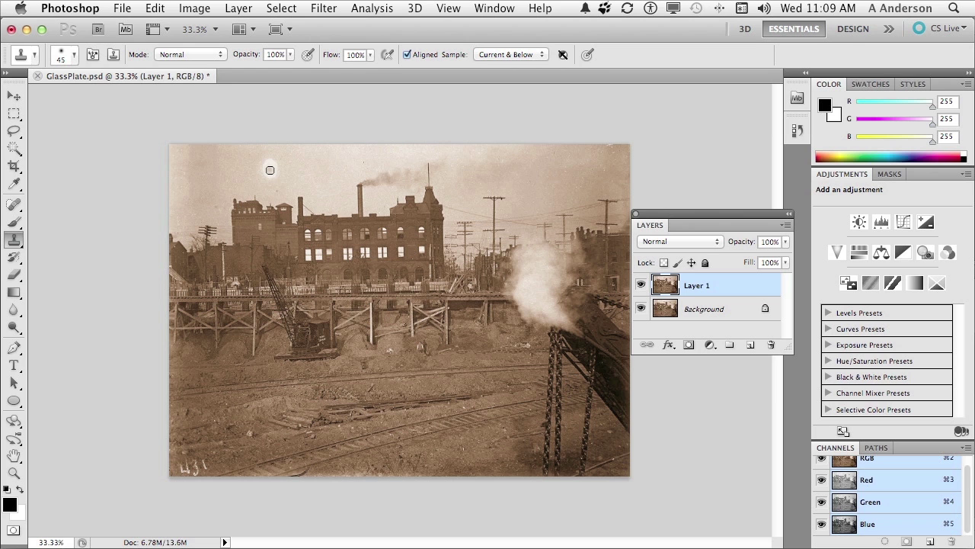
{"action": "mouse_move", "coordinate": [269, 170]}
{"action": "left_mouse_down"}
{"action": "mouse_move", "coordinate": [261, 164]}
{"action": "mouse_move", "coordinate": [264, 177]}
{"action": "left_mouse_up"}
Zoom in to 100% on the scratched 431 number
{"action": "left_click", "coordinate": [15, 474]}
{"action": "left_click", "coordinate": [192, 469]}
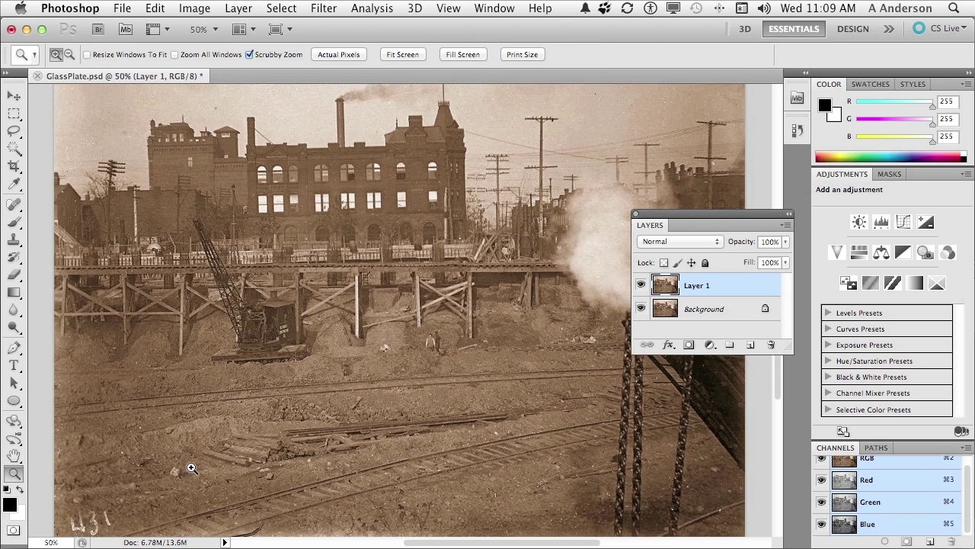
{"action": "left_click", "coordinate": [93, 528]}
{"action": "left_click", "coordinate": [93, 527]}
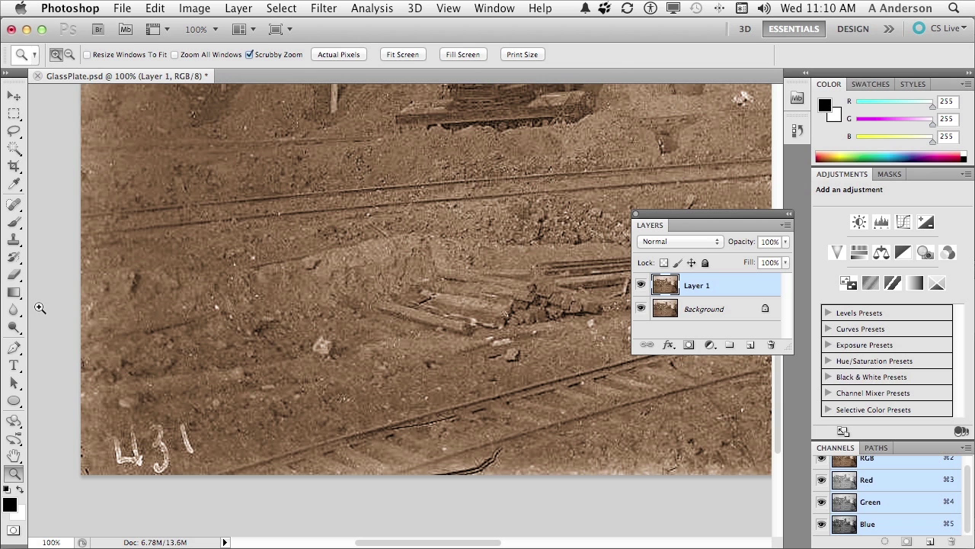
Heal away the final 1 with a smaller Spot Healing Brush, leaving 43
{"action": "left_click", "coordinate": [15, 207]}
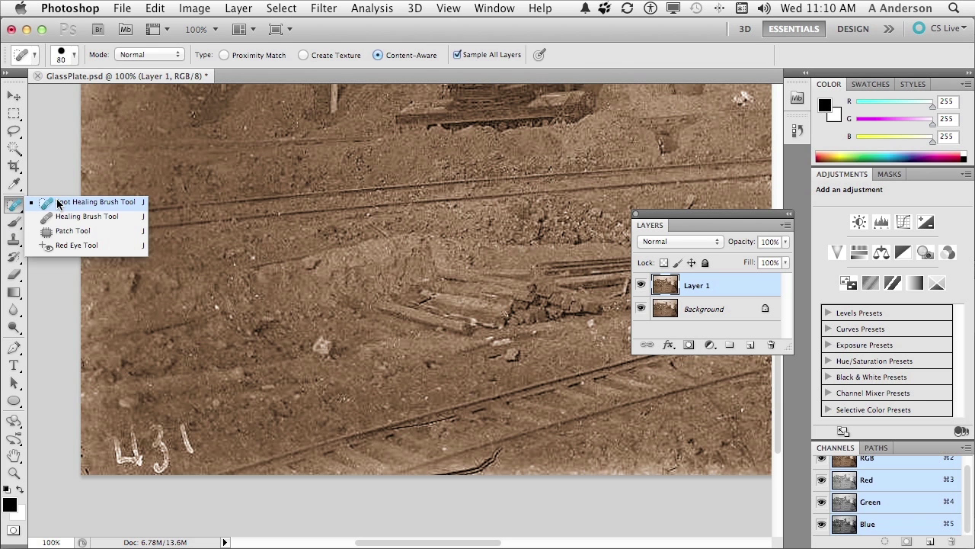
{"action": "left_click", "coordinate": [57, 202]}
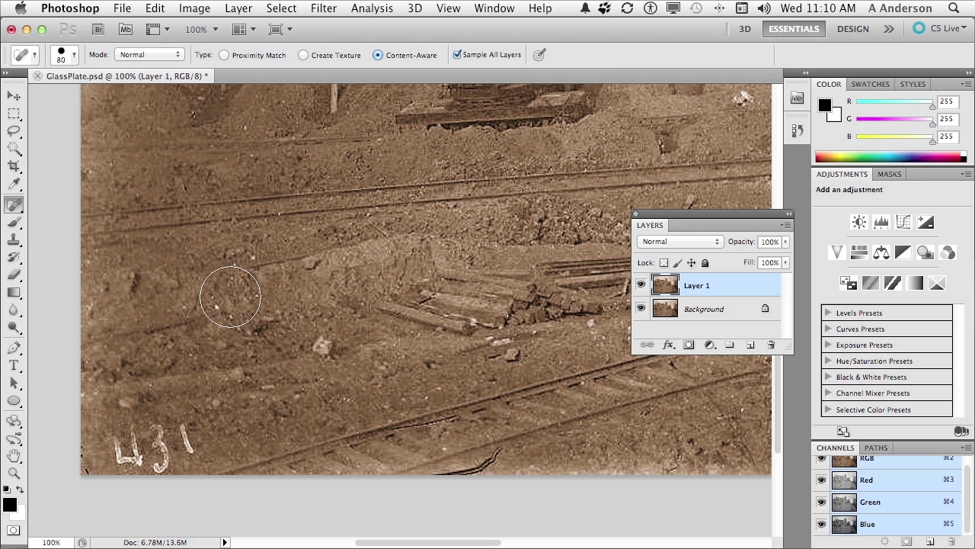
{"action": "key", "text": "bracketleft"}
{"action": "key", "text": "bracketleft"}
{"action": "key", "text": "bracketleft"}
{"action": "key", "text": "bracketleft"}
{"action": "key", "text": "bracketleft"}
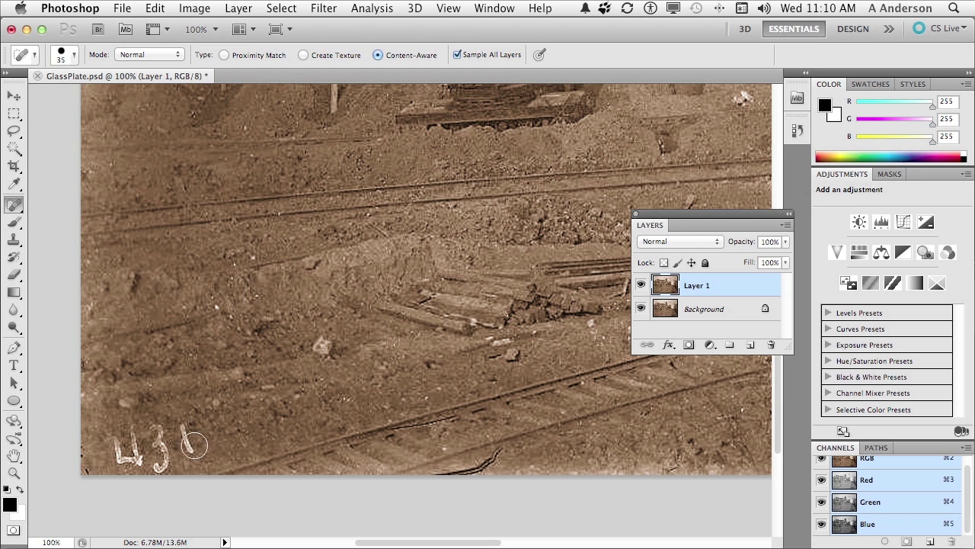
{"action": "left_click_drag", "start_coordinate": [185, 419], "coordinate": [193, 446]}
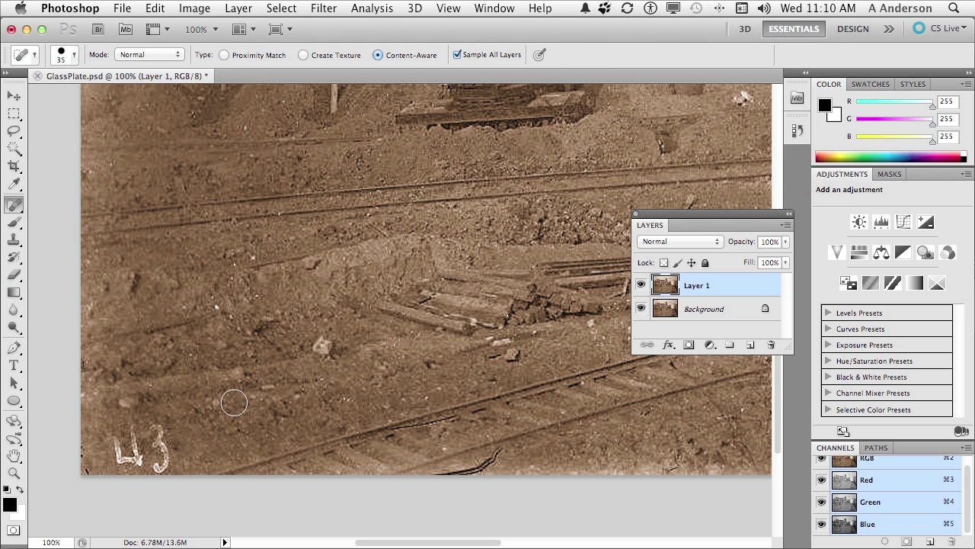
{"action": "key", "text": "bracketleft"}
{"action": "key", "text": "bracketleft"}
Patch the remaining 43 with nearby clean dirt texture, then deselect
{"action": "left_click", "coordinate": [13, 211]}
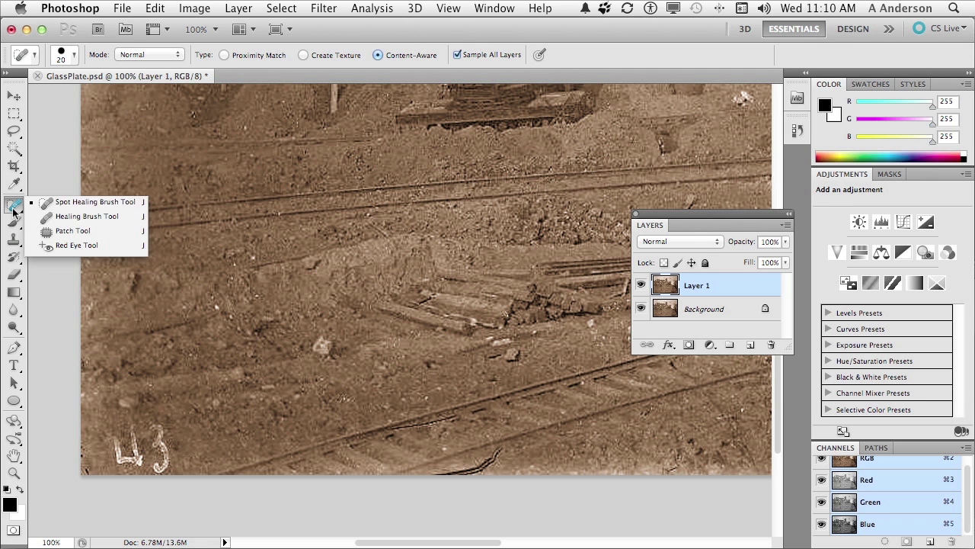
{"action": "left_click", "coordinate": [57, 231]}
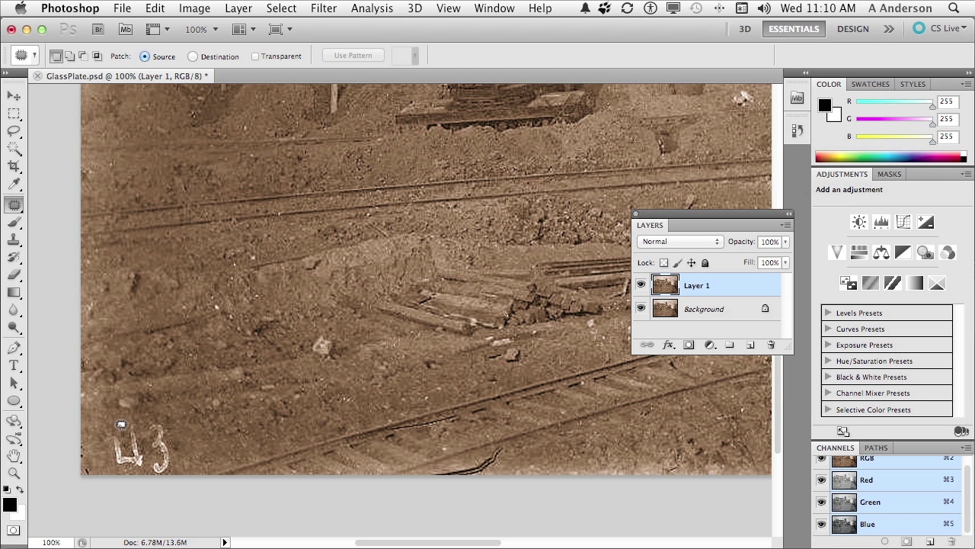
{"action": "mouse_move", "coordinate": [95, 429]}
{"action": "left_mouse_down"}
{"action": "mouse_move", "coordinate": [159, 412]}
{"action": "mouse_move", "coordinate": [180, 449]}
{"action": "mouse_move", "coordinate": [169, 472]}
{"action": "mouse_move", "coordinate": [141, 483]}
{"action": "mouse_move", "coordinate": [118, 478]}
{"action": "mouse_move", "coordinate": [99, 430]}
{"action": "left_mouse_up"}
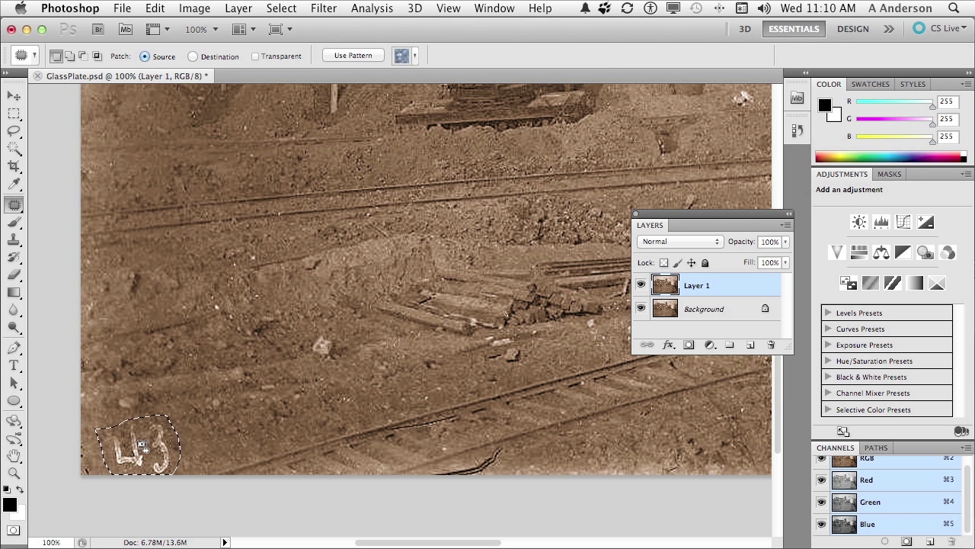
{"action": "left_click_drag", "start_coordinate": [153, 446], "coordinate": [233, 410]}
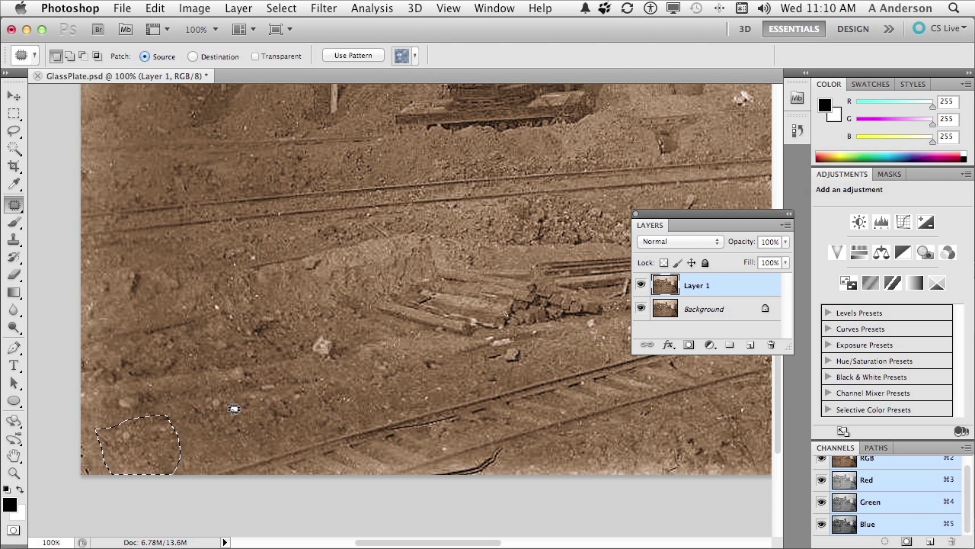
{"action": "key", "text": "ctrl+d"}
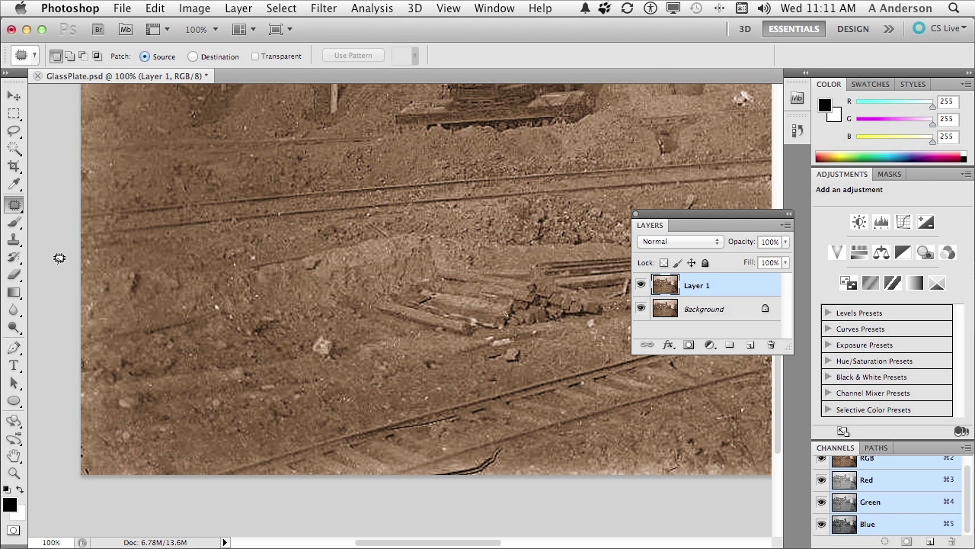
With the Healing Brush, sample clean track and paint over the damaged bottom rail
{"action": "left_click", "coordinate": [11, 209]}
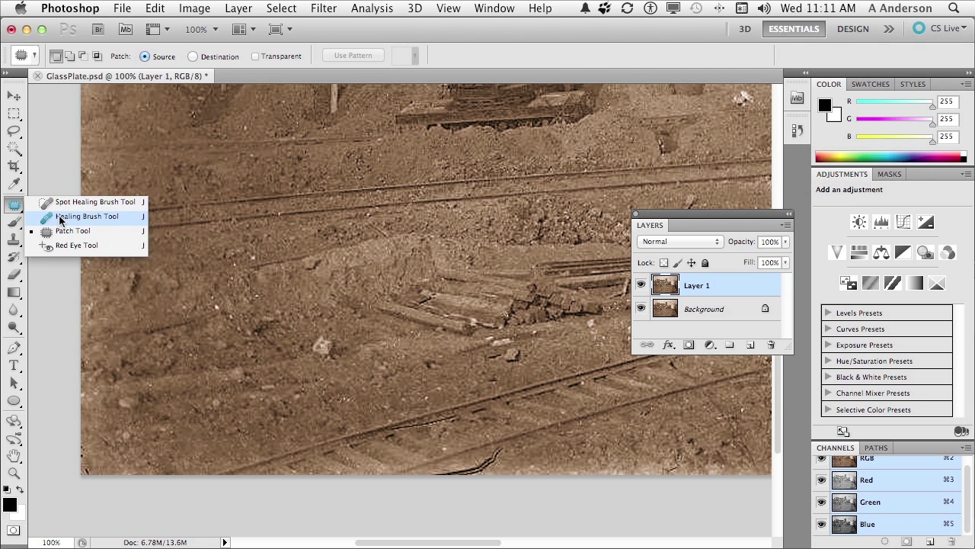
{"action": "left_click", "coordinate": [85, 216]}
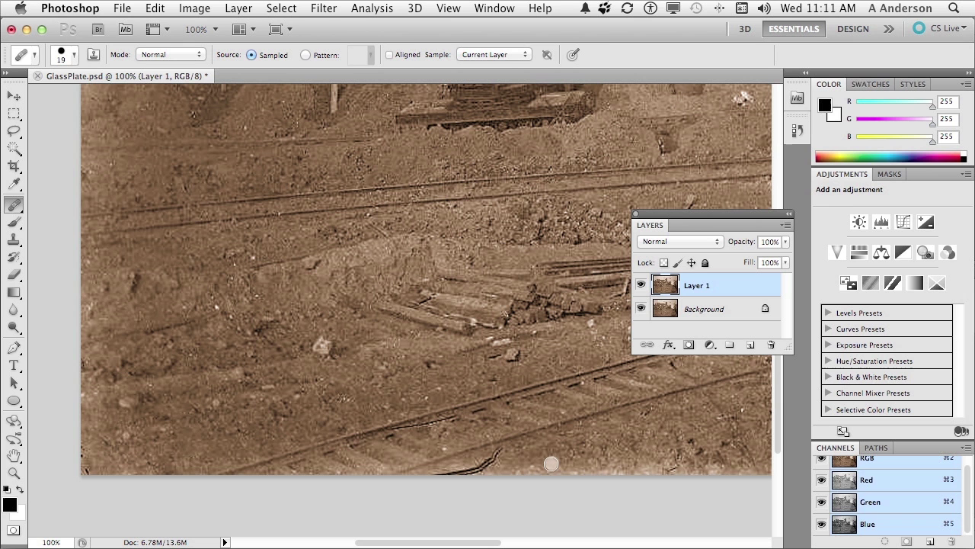
{"action": "key", "text": "alt"}
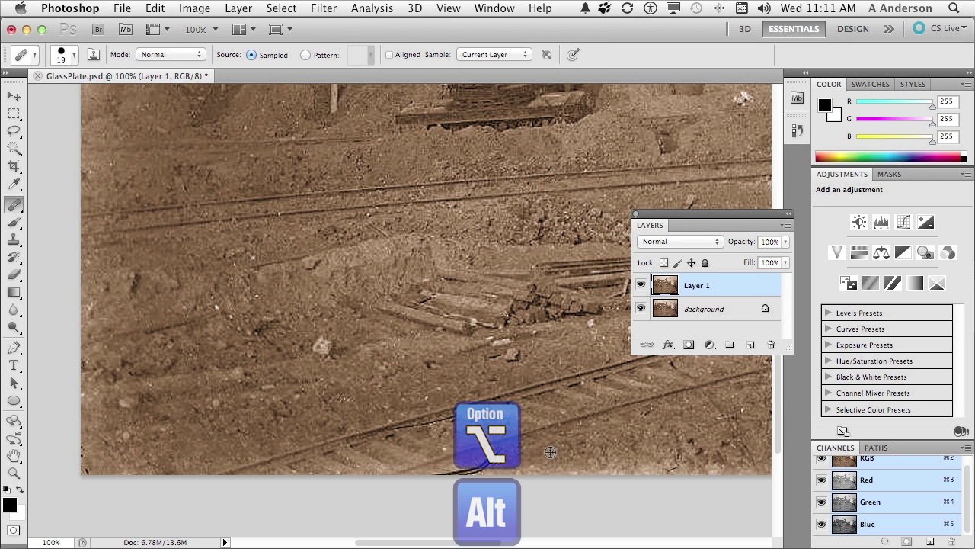
{"action": "left_click", "coordinate": [551, 449], "text": "alt"}
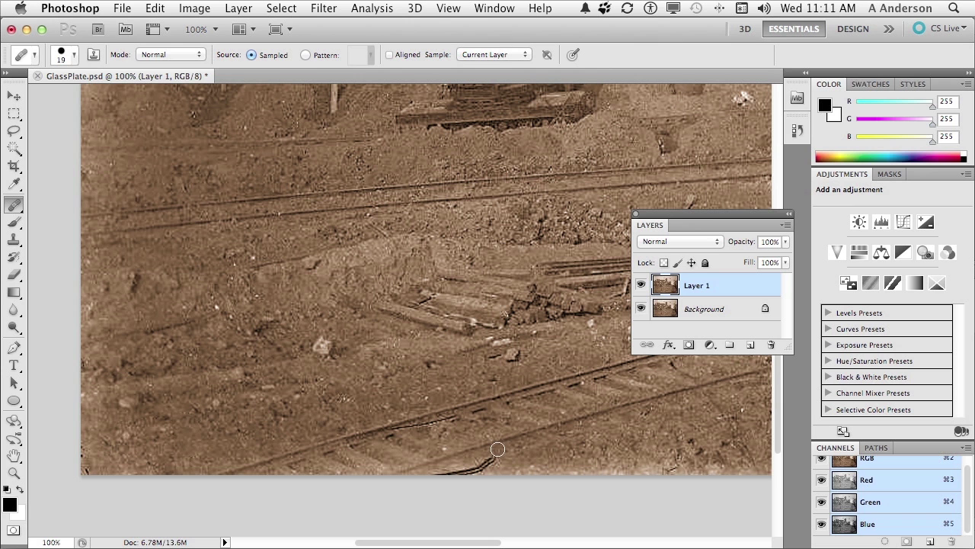
{"action": "left_click", "coordinate": [497, 449]}
{"action": "mouse_move", "coordinate": [482, 464]}
{"action": "left_mouse_down"}
{"action": "mouse_move", "coordinate": [498, 455]}
{"action": "mouse_move", "coordinate": [443, 475]}
{"action": "left_mouse_up"}
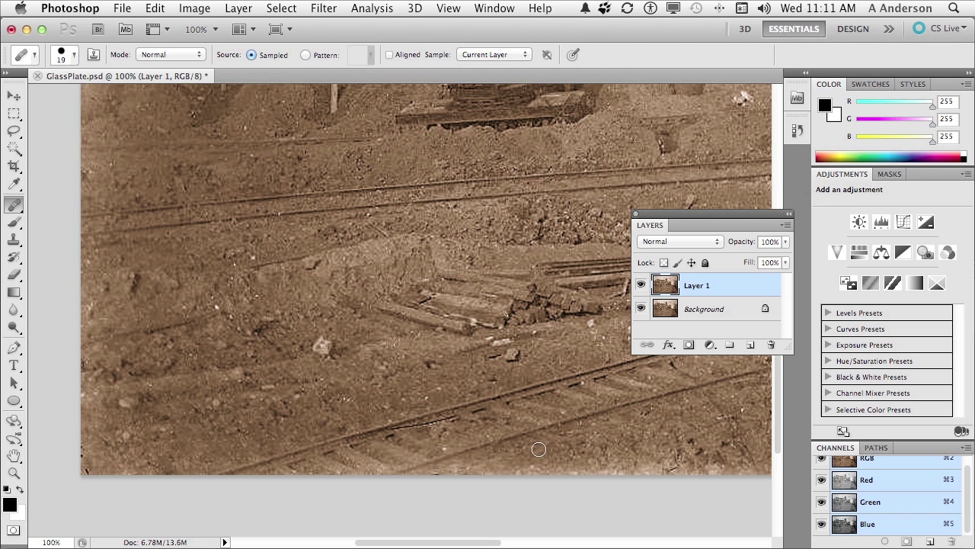
Return to the Spot Healing Brush and heal the first dark speck in the sky
{"action": "left_click_drag", "start_coordinate": [17, 211], "coordinate": [43, 203]}
{"action": "scroll", "coordinate": [348, 286], "scroll_direction": "up", "scroll_amount": 20}
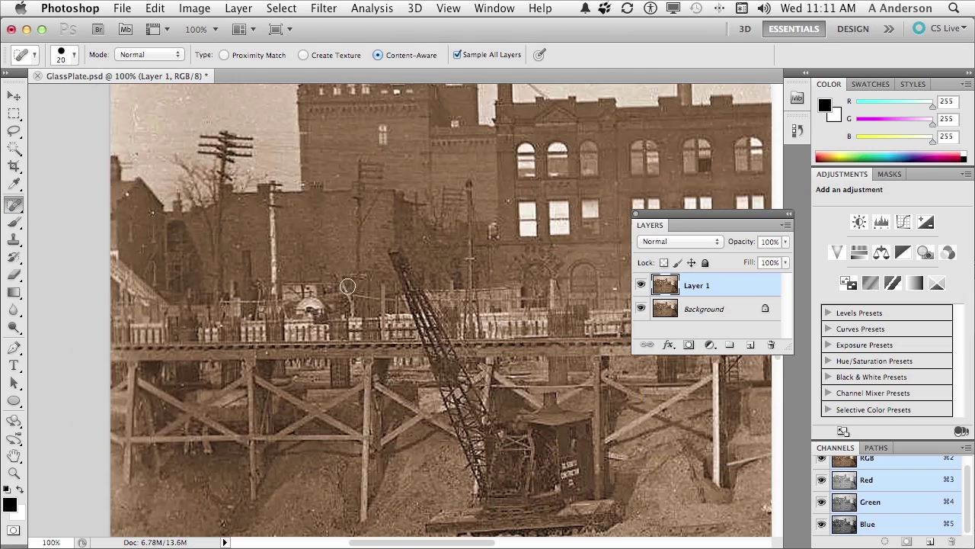
{"action": "scroll", "coordinate": [348, 286], "scroll_direction": "down", "scroll_amount": 2}
{"action": "scroll", "coordinate": [347, 285], "scroll_direction": "right", "scroll_amount": 10}
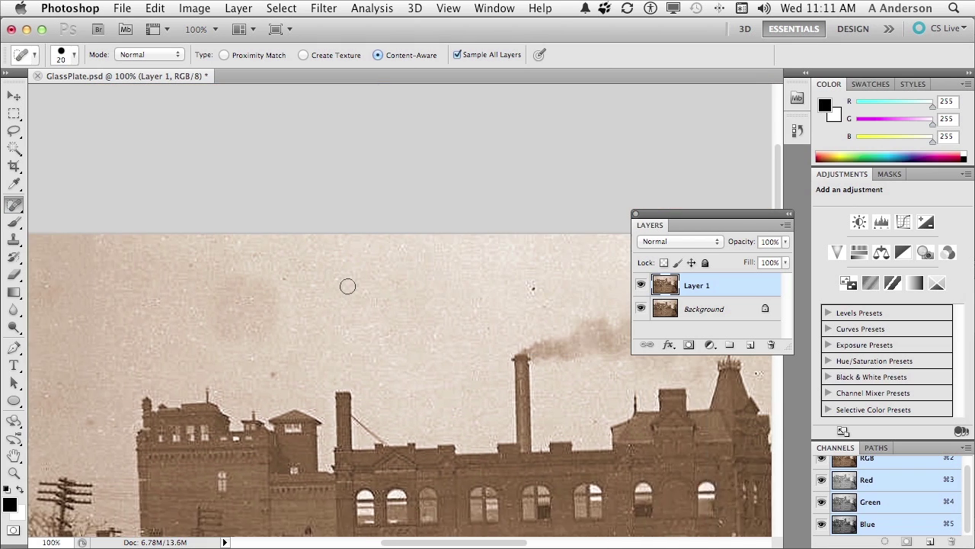
{"action": "scroll", "coordinate": [347, 286], "scroll_direction": "right", "scroll_amount": 7}
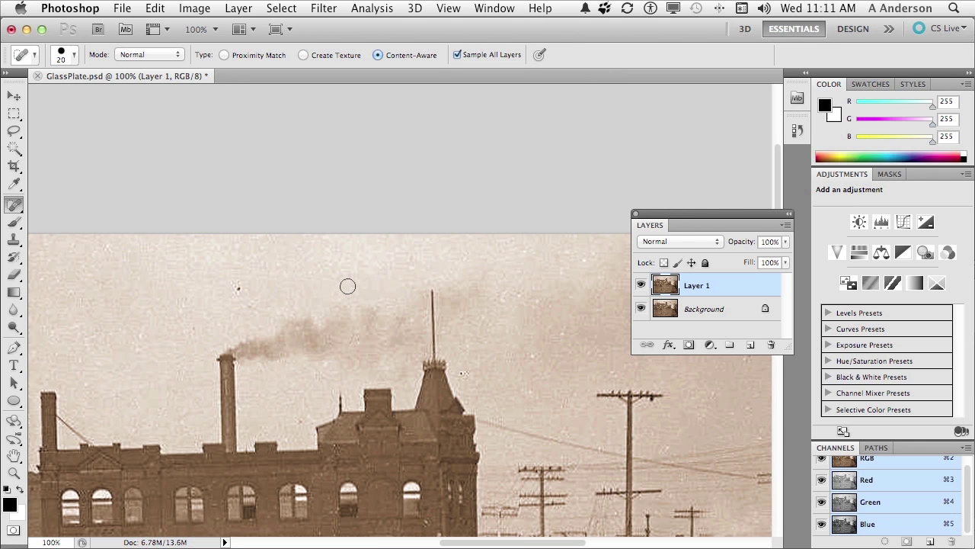
{"action": "left_click_drag", "start_coordinate": [238, 288], "coordinate": [240, 287]}
Heal the remaining sky specks beside the tower and above the telegraph poles
{"action": "left_click", "coordinate": [462, 374]}
{"action": "scroll", "coordinate": [534, 356], "scroll_direction": "right", "scroll_amount": 10}
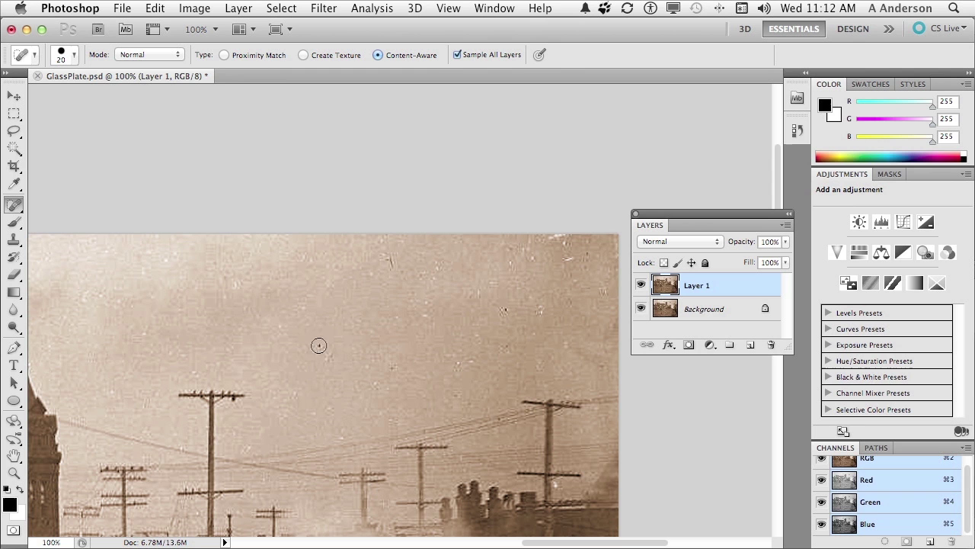
{"action": "left_click", "coordinate": [319, 346]}
{"action": "left_click", "coordinate": [333, 360]}
{"action": "left_click", "coordinate": [390, 262]}
{"action": "left_click", "coordinate": [503, 311]}
{"action": "left_click", "coordinate": [392, 371]}
{"action": "left_click", "coordinate": [456, 364]}
{"action": "left_click_drag", "start_coordinate": [557, 239], "coordinate": [556, 238]}
Fit the photo on screen and toggle Layer 1 off and on twice, ending visible
{"action": "double_click", "coordinate": [14, 457]}
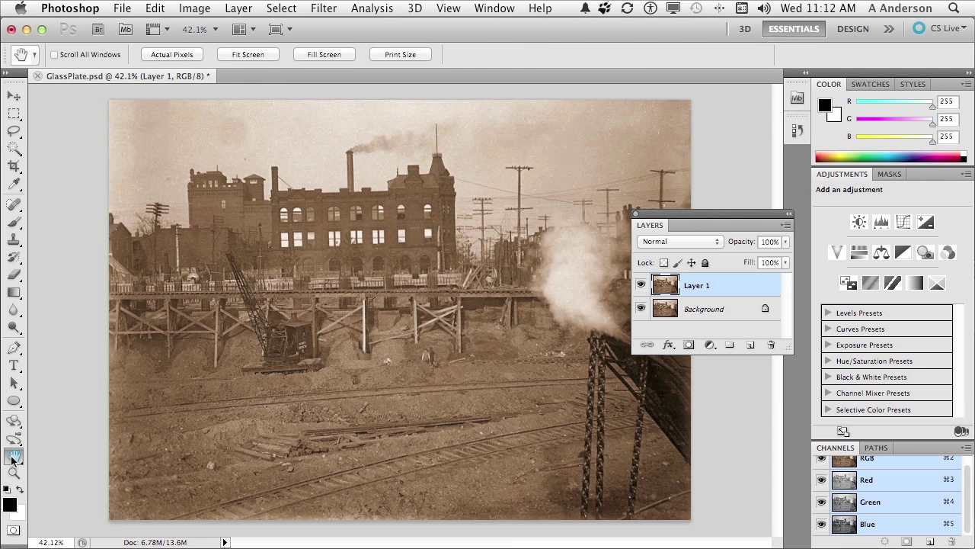
{"action": "left_click", "coordinate": [641, 286]}
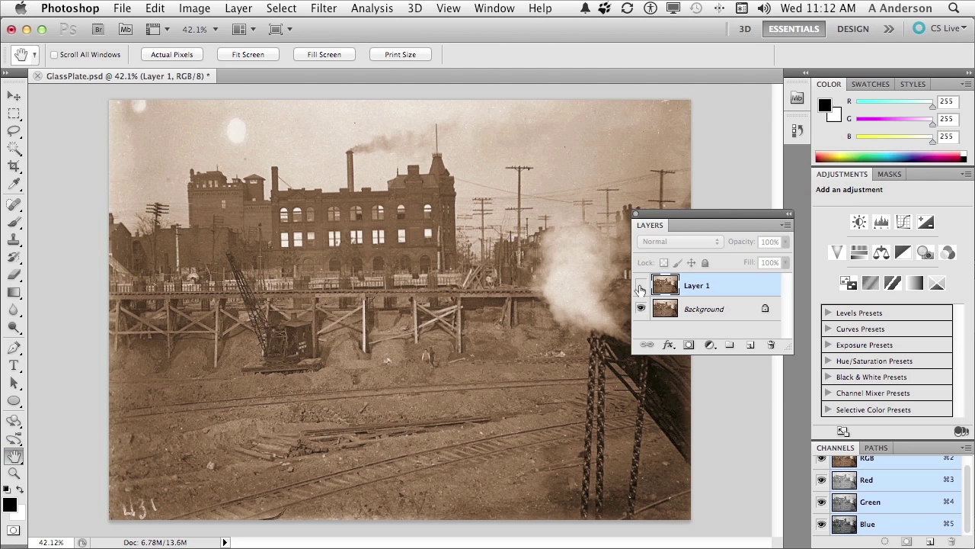
{"action": "left_click", "coordinate": [640, 286]}
{"action": "left_click", "coordinate": [640, 286]}
{"action": "left_click", "coordinate": [641, 286]}
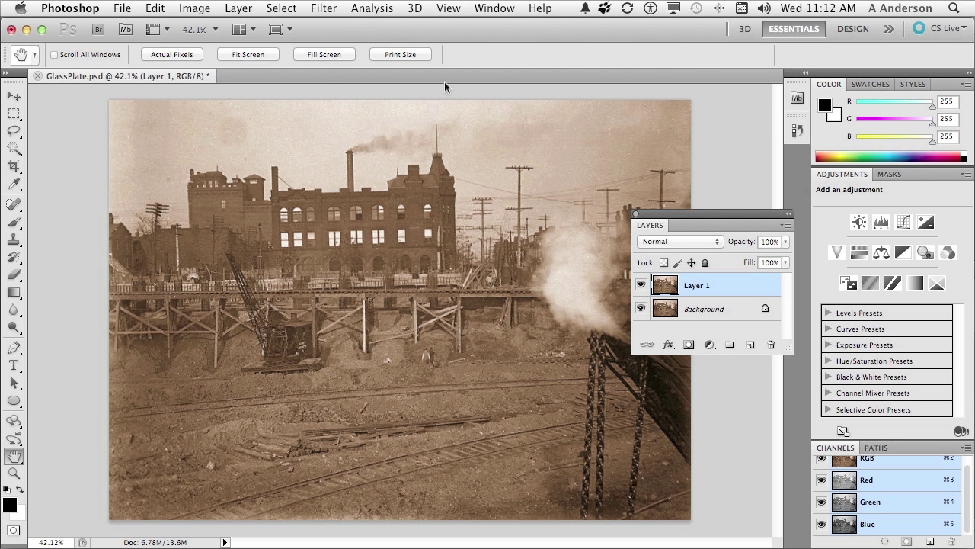
Save the retouched image as GlassPlate_2.psd in Photoshop format
{"action": "left_click", "coordinate": [123, 9]}
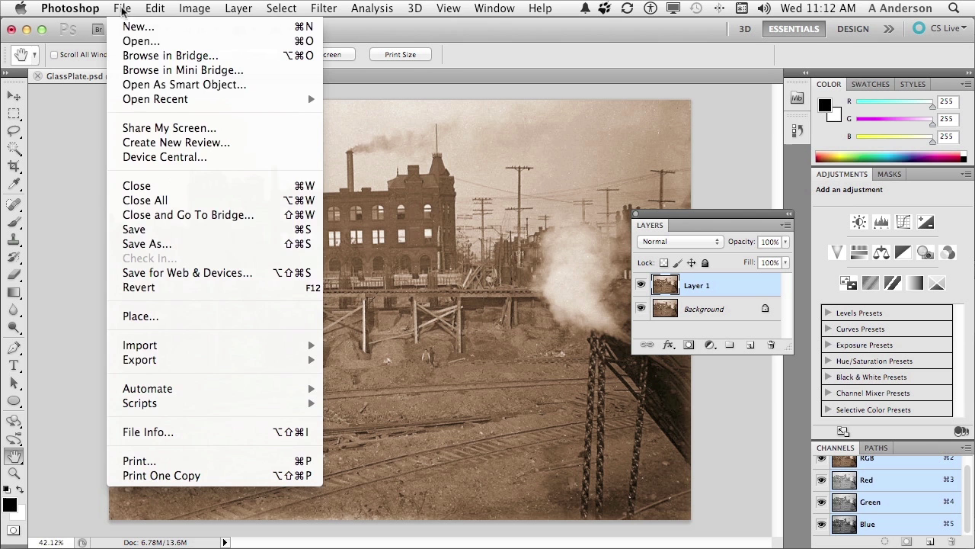
{"action": "left_click", "coordinate": [172, 245]}
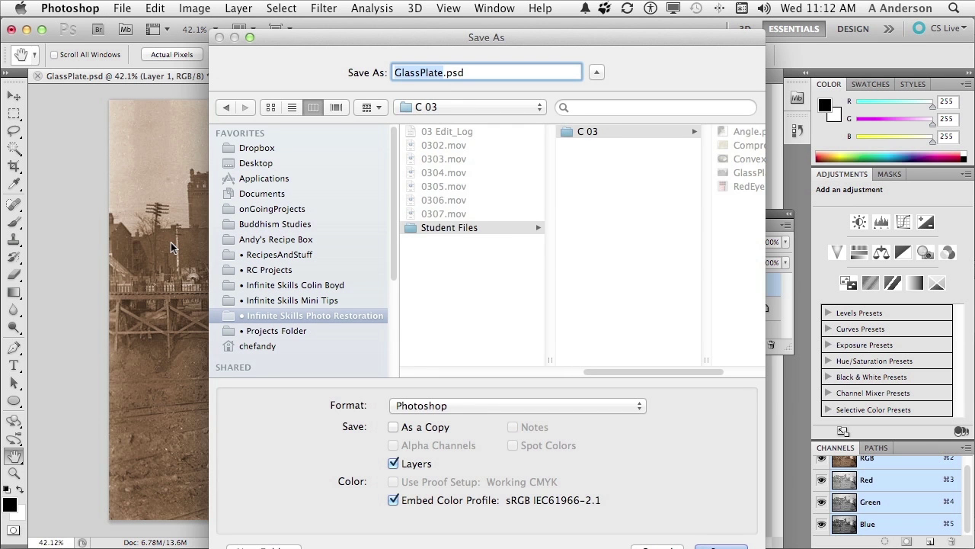
{"action": "key", "text": "Right"}
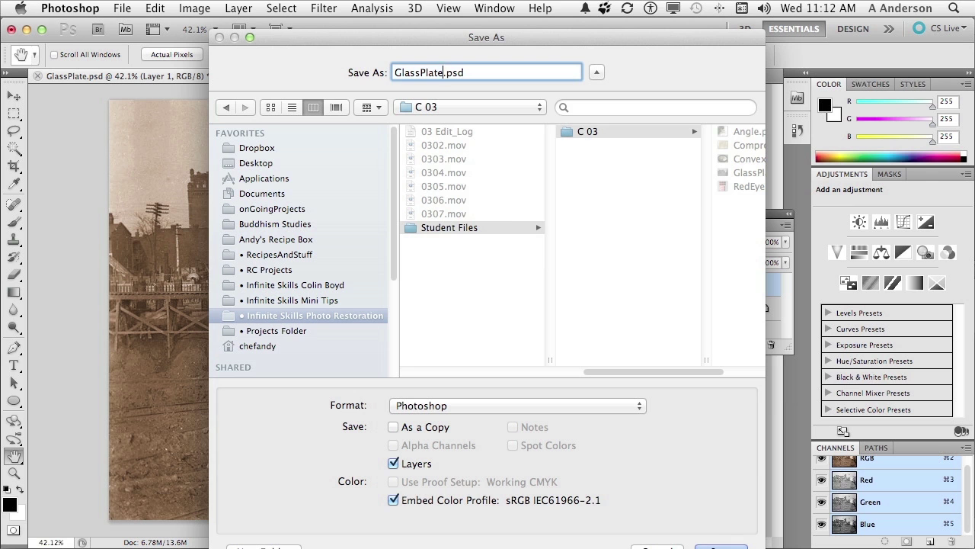
{"action": "type", "text": "_2"}
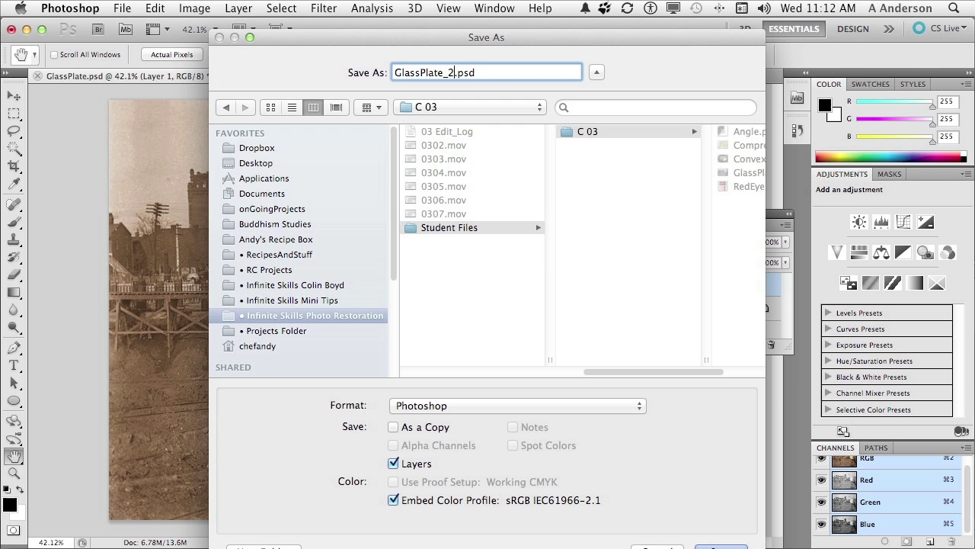
{"action": "key", "text": "Return"}
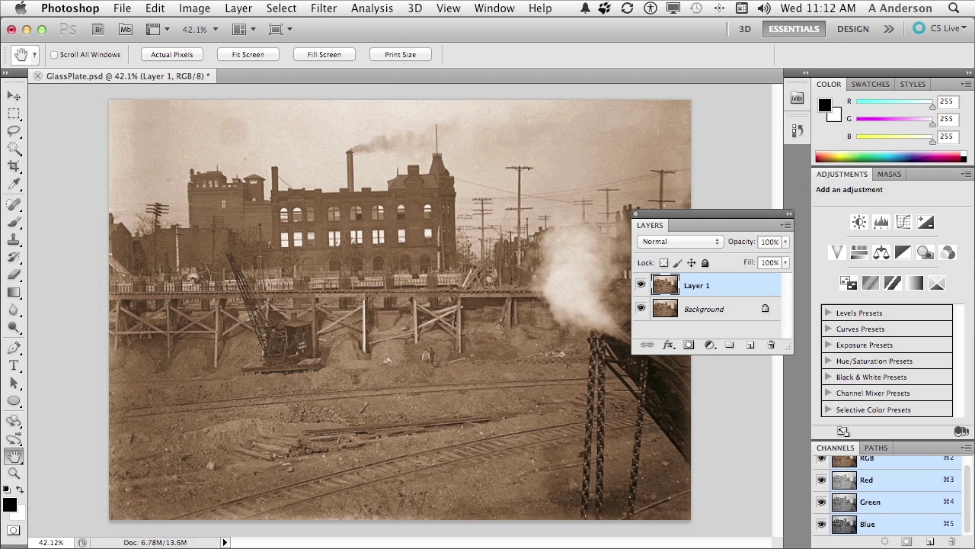